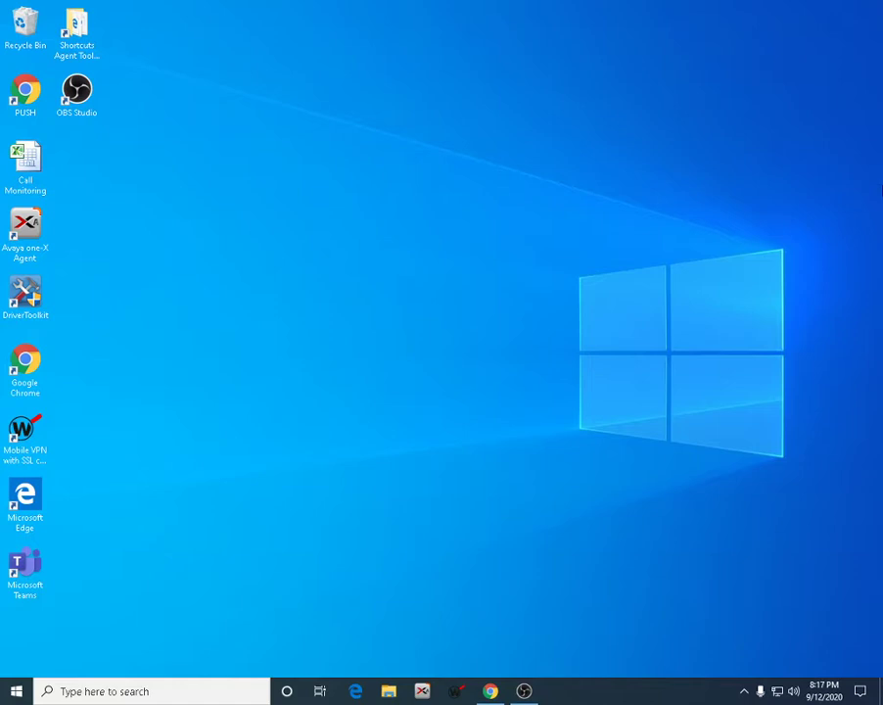
Close the Recycle Bin window and restore OBS Studio from the taskbar.
double_click(24, 29)
left_click(770, 174)
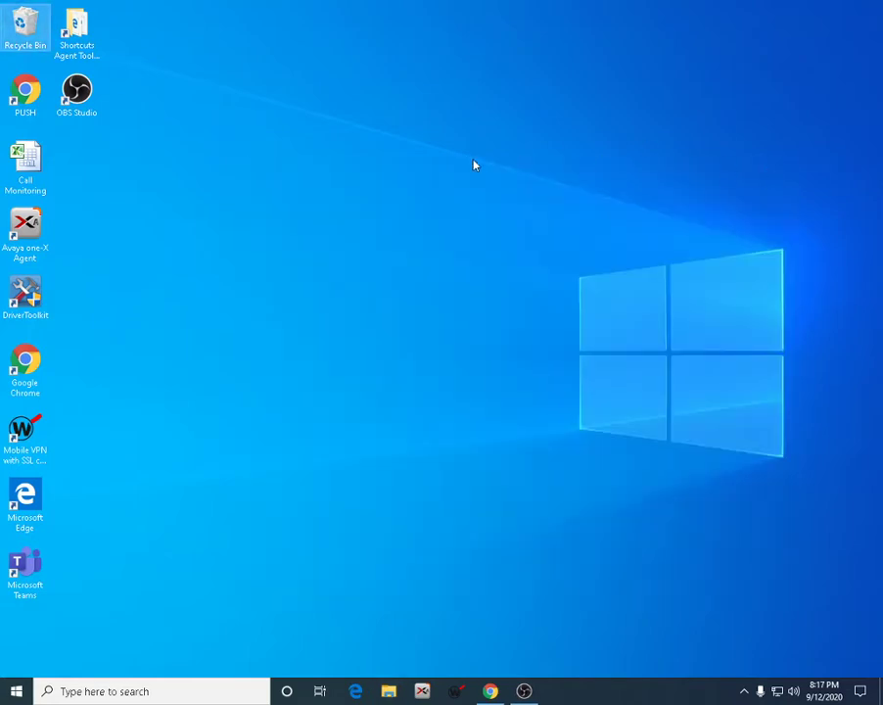
left_click(523, 692)
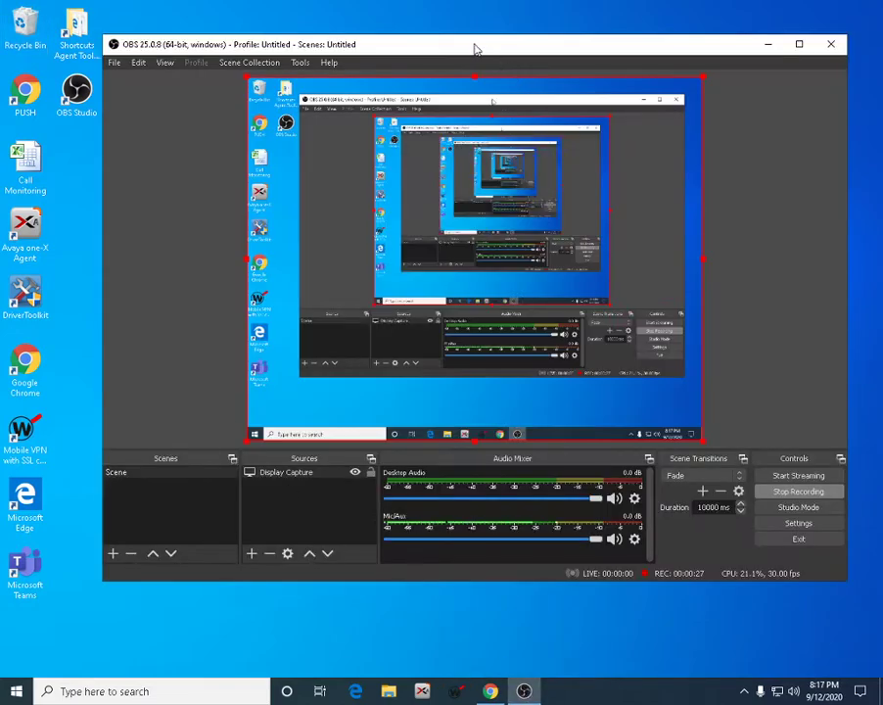
Reposition the OBS Studio window on the desktop.
left_click_drag(462, 46, 480, 46)
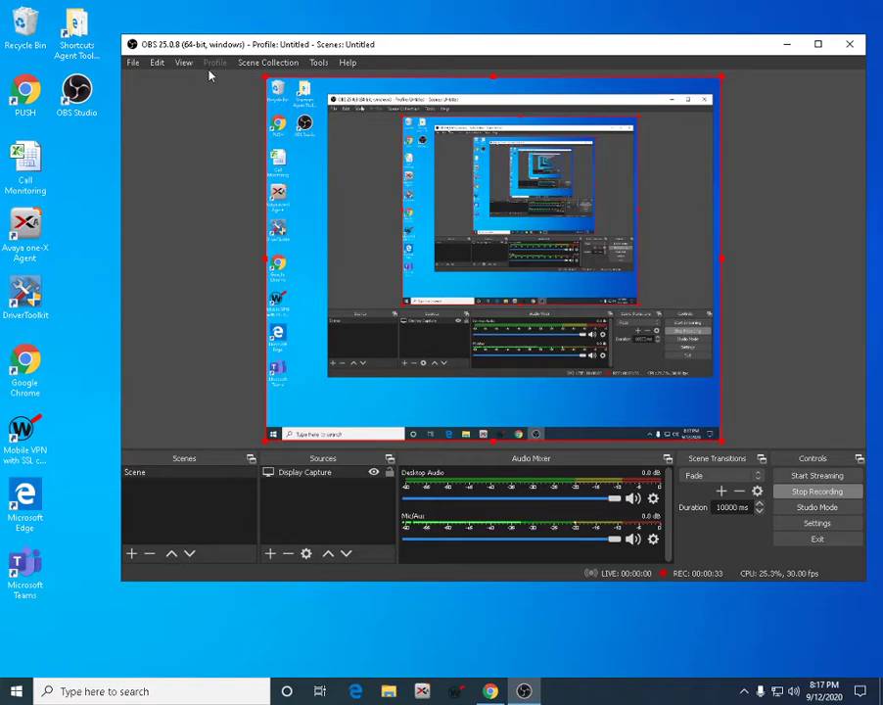
left_click_drag(370, 45, 371, 34)
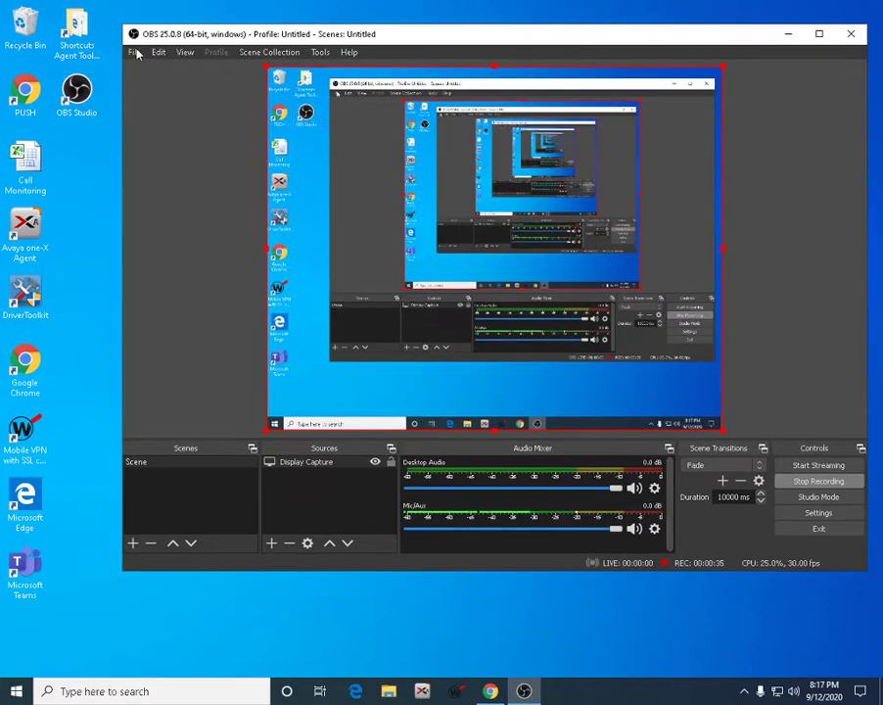
left_click(86, 93)
left_click_drag(573, 49, 494, 29)
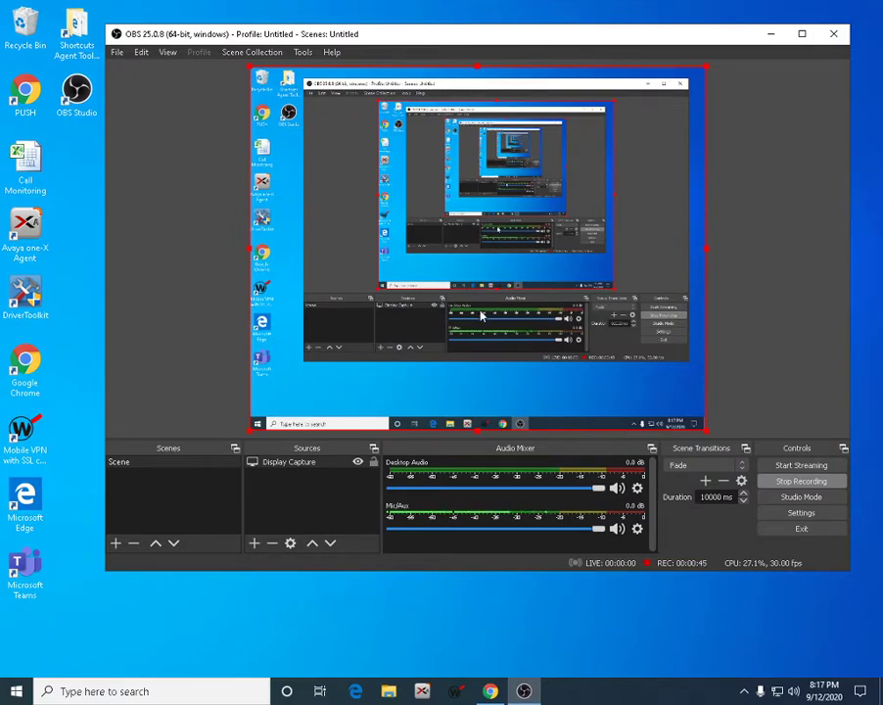
left_click_drag(454, 39, 434, 51)
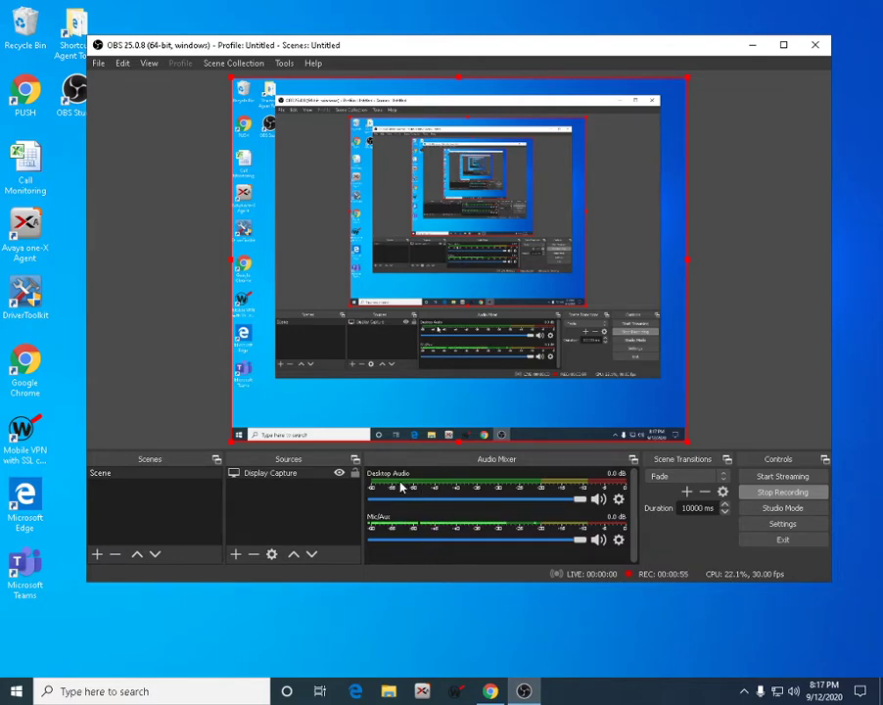
Open the OBS Settings dialog from the Controls panel.
left_click(763, 525)
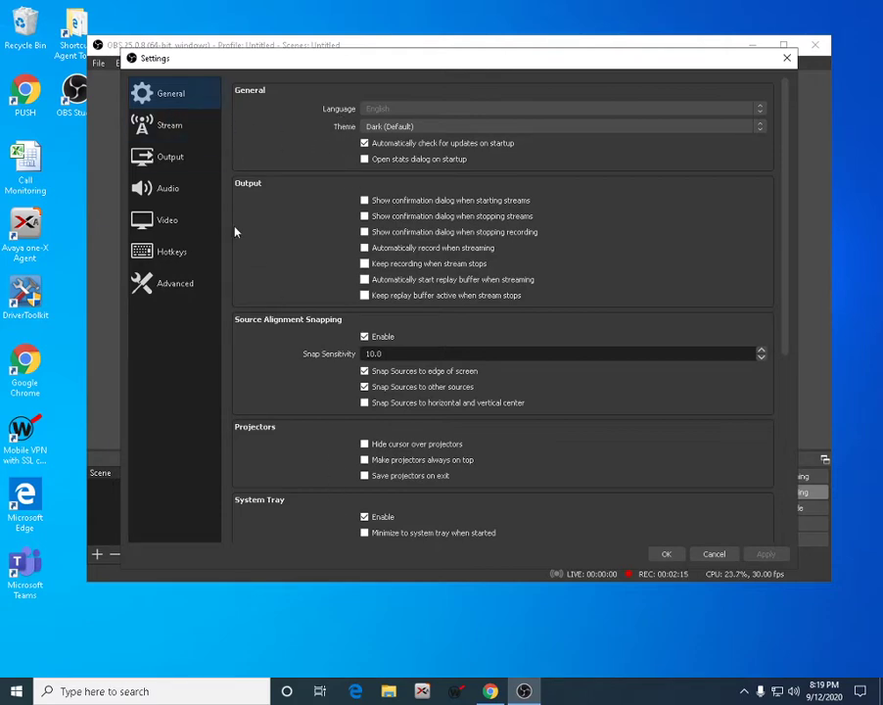
On the Stream page, choose Facebook Live as the service and keep the Default server.
left_click(172, 128)
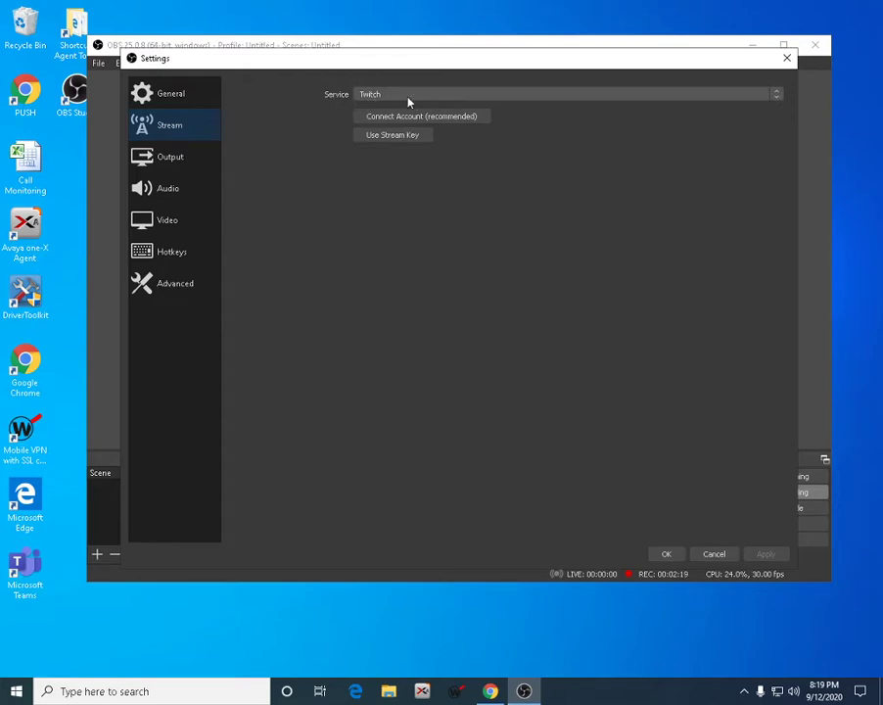
left_click(742, 95)
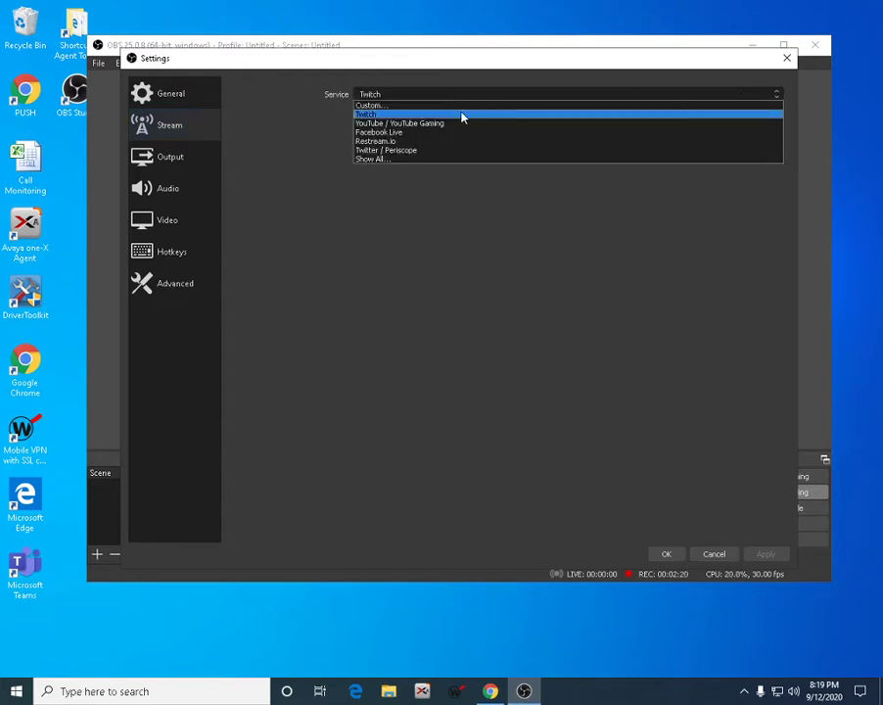
left_click(385, 132)
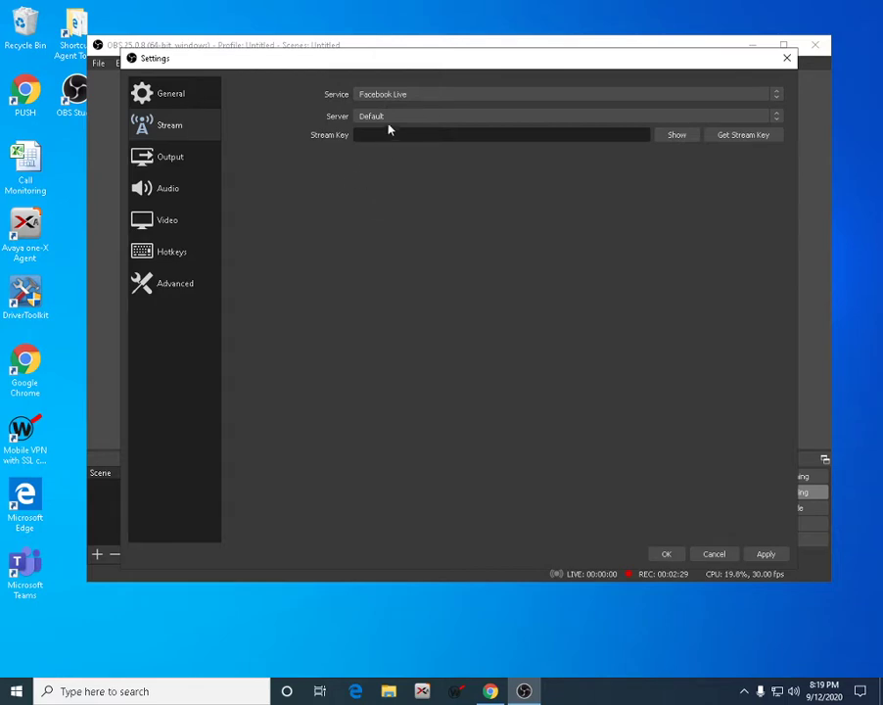
left_click(386, 119)
left_click(380, 134)
Open the Output page to review streaming: x264 encoder, CBR 2500 Kbps, veryfast preset.
left_click(174, 156)
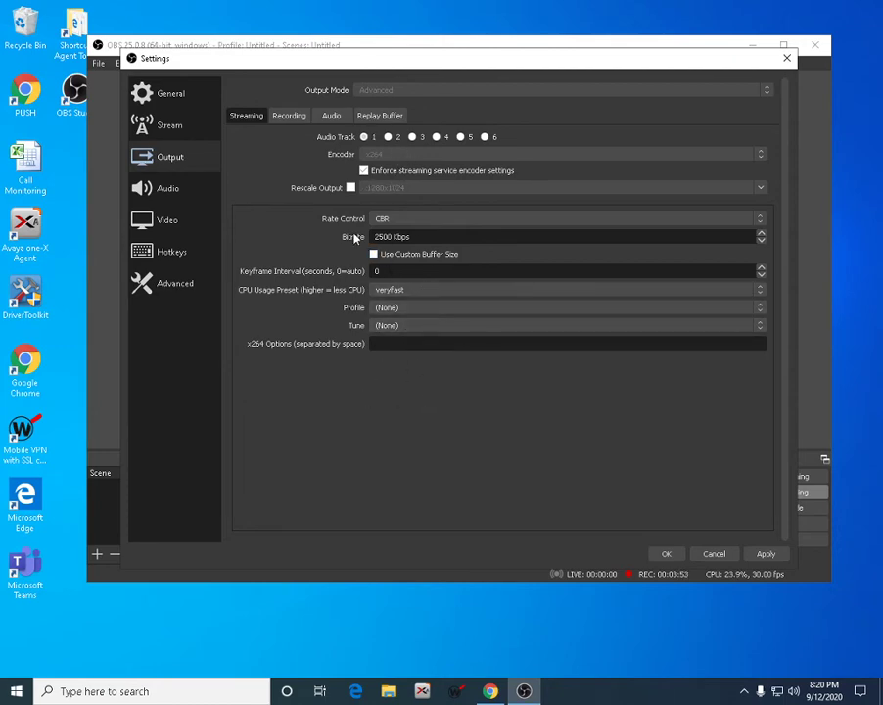
Check the Audio and Video pages, then open the Advanced page with Above Normal priority.
left_click(182, 196)
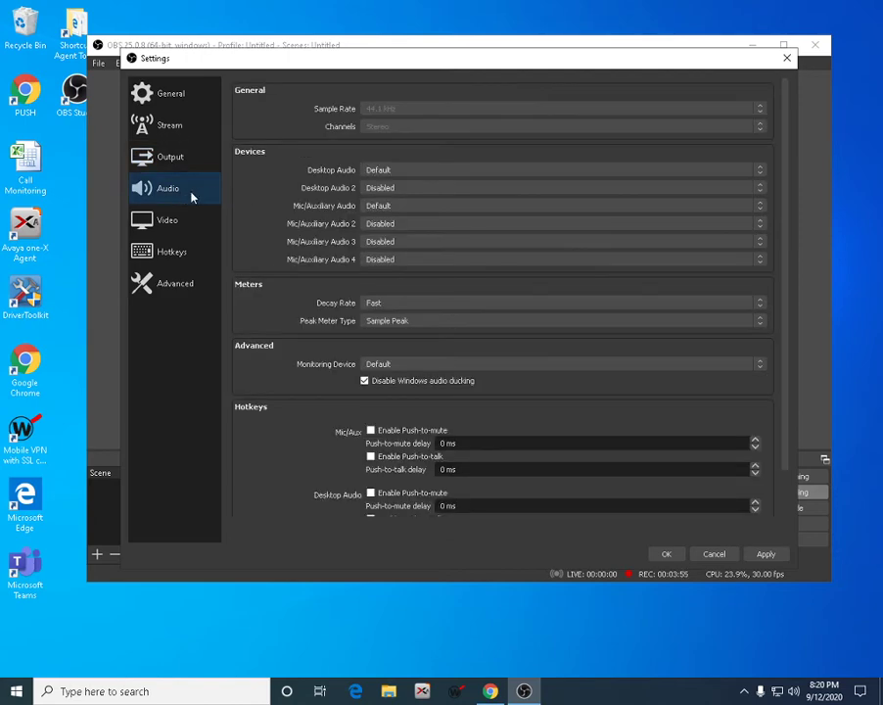
left_click(189, 227)
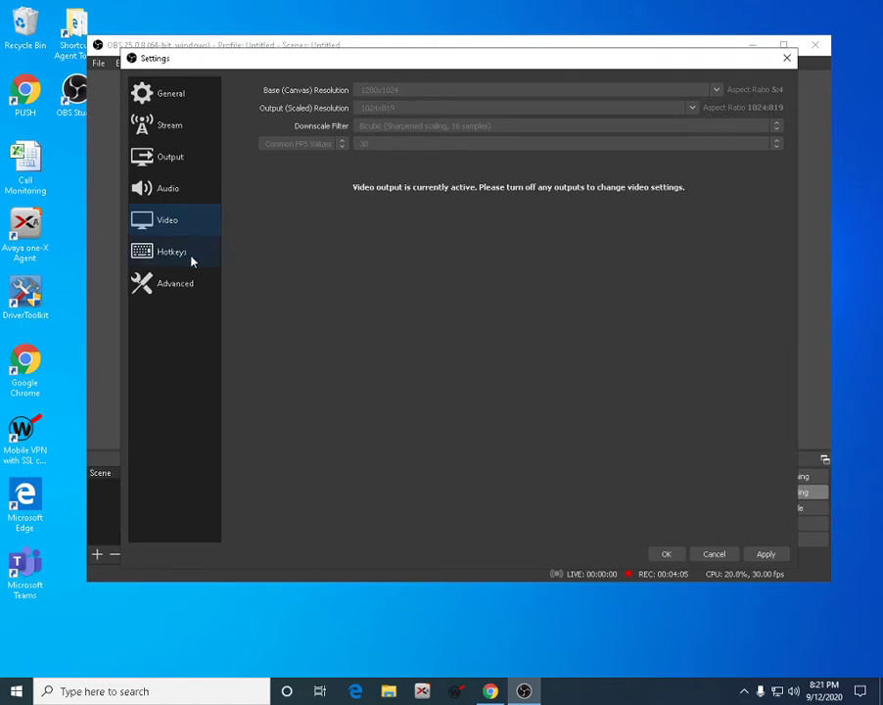
left_click(182, 285)
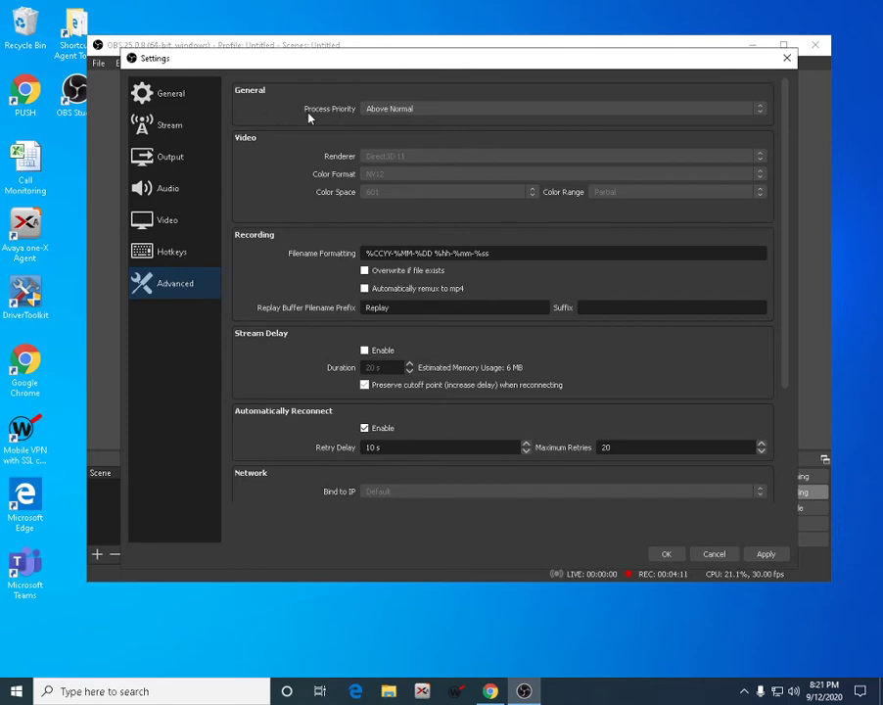
left_click(397, 110)
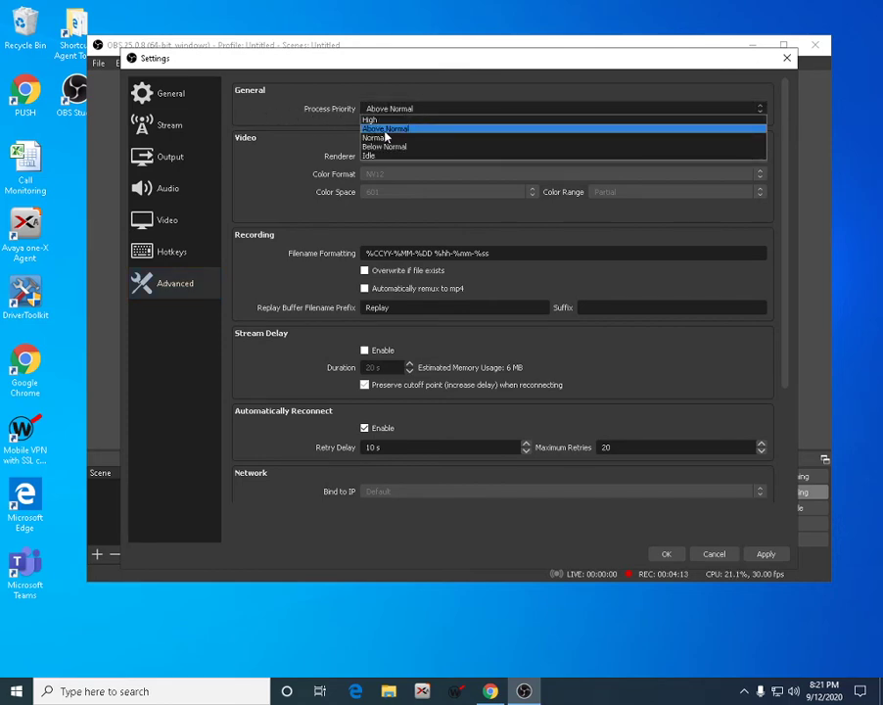
key("Escape")
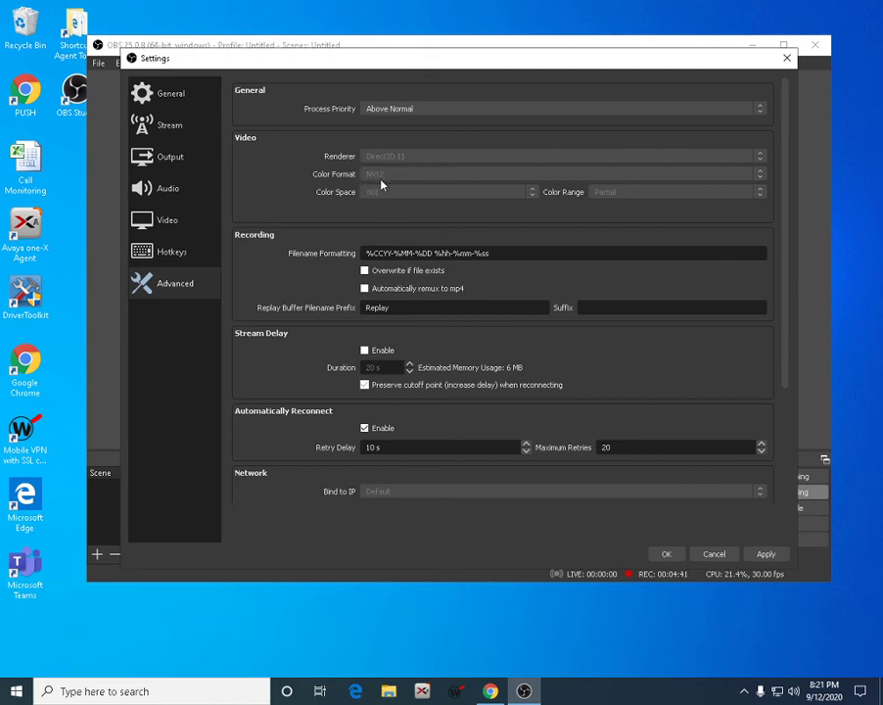
Apply the changes and close the Settings window with OK.
left_click(768, 556)
left_click(675, 558)
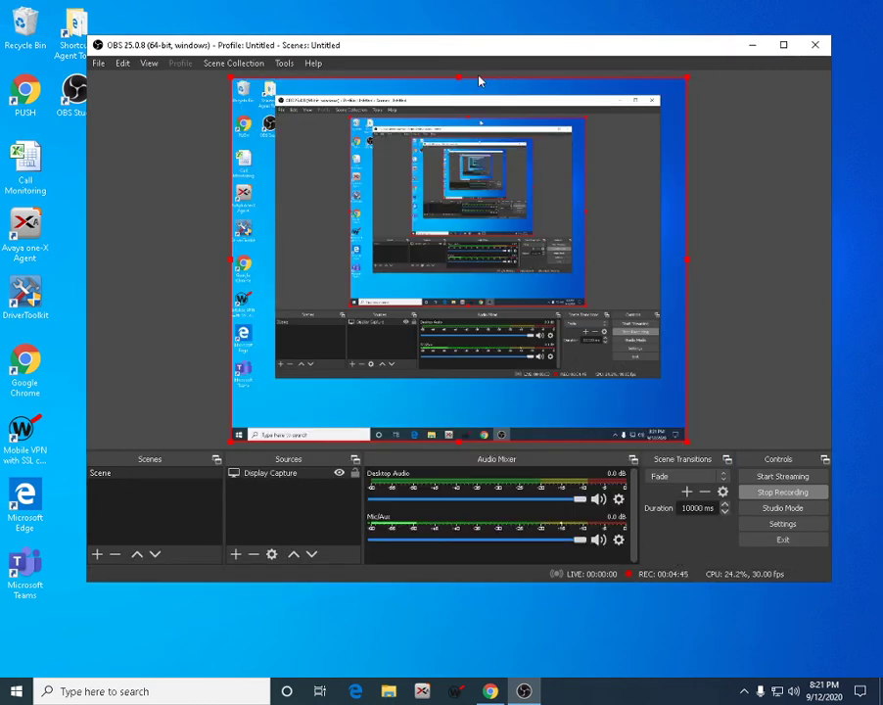
left_click_drag(457, 54, 431, 48)
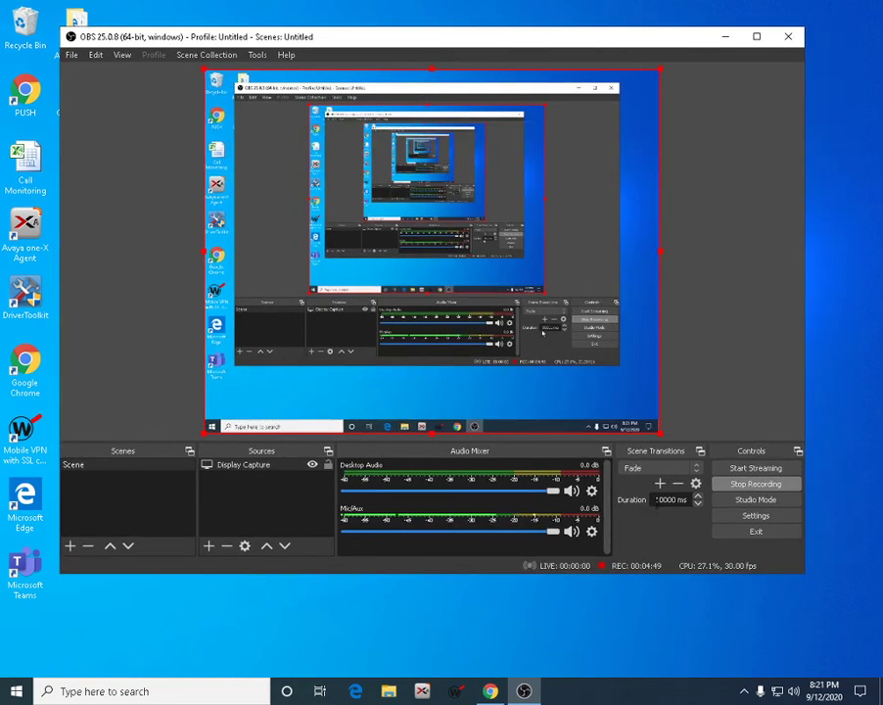
Confirm the Fade scene transition duration reads 10000 ms.
double_click(670, 499)
left_click(674, 500)
double_click(676, 499)
left_click(689, 500)
double_click(671, 499)
left_click(676, 499)
left_click_drag(675, 499, 664, 500)
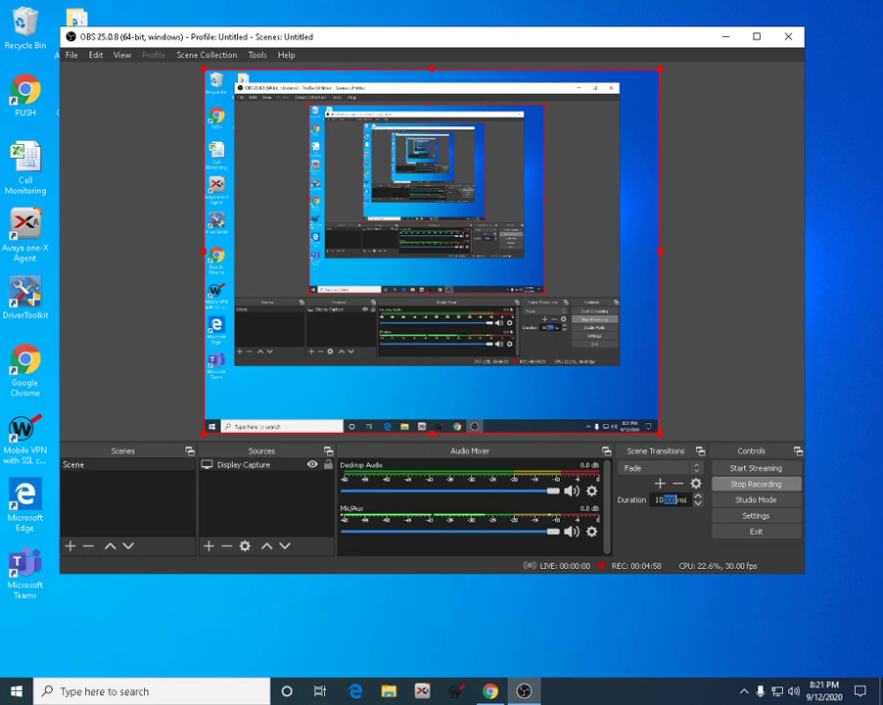
left_click(674, 507)
double_click(671, 499)
left_click_drag(378, 39, 410, 46)
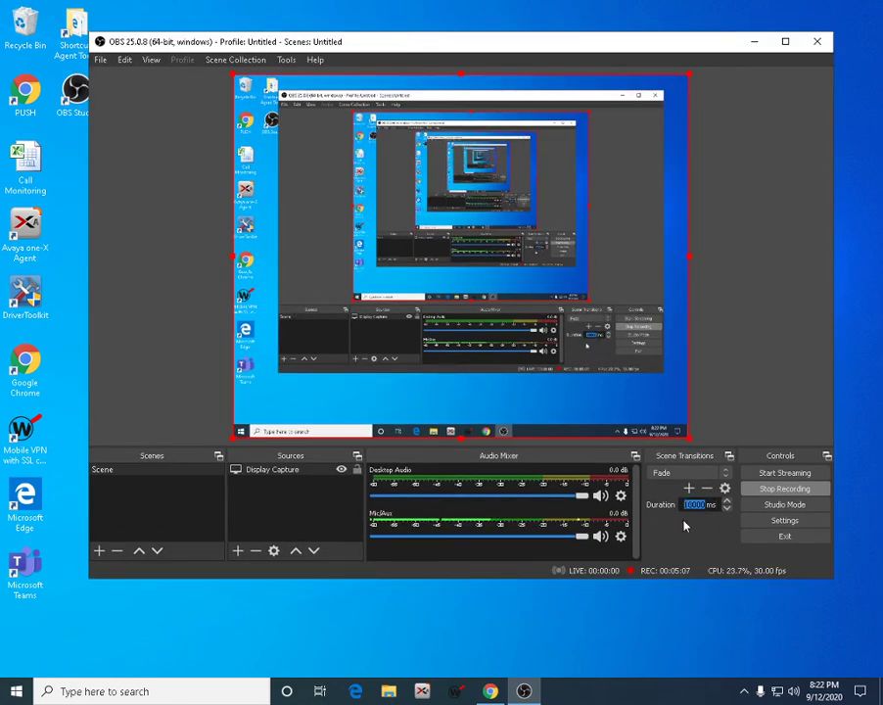
left_click_drag(162, 36, 174, 46)
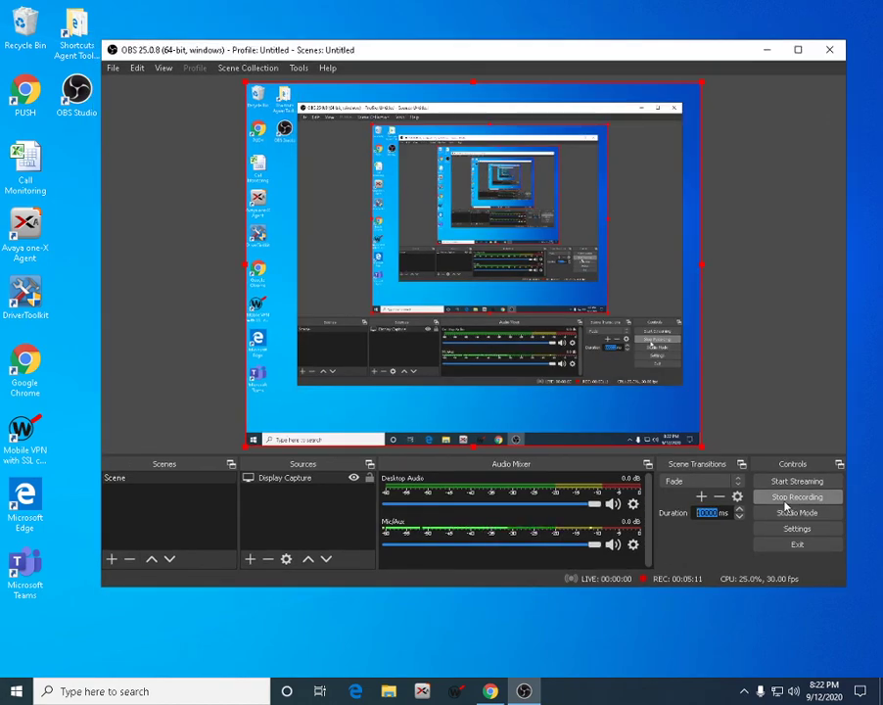